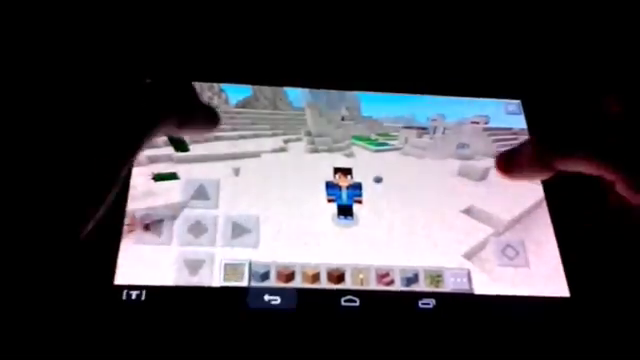
- Turn off Third Person View in Options and resume play in first-person view
left_click(512, 107)
left_click(239, 164)
left_click(443, 180)
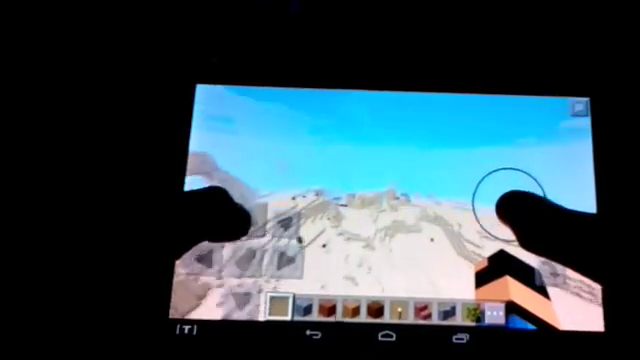
- Turn left and look down over the desert sand hills from above
mouse_move(505, 205)
left_mouse_down()
mouse_move(520, 214)
mouse_move(512, 215)
left_mouse_up()
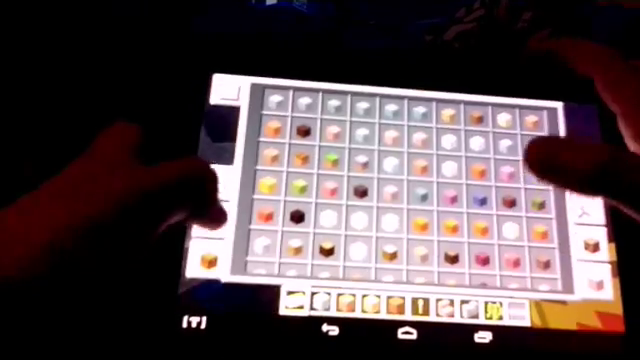
- Browse another item category's full grid, close the inventory, and walk into the cave shaft
left_click(585, 178)
left_click(213, 222)
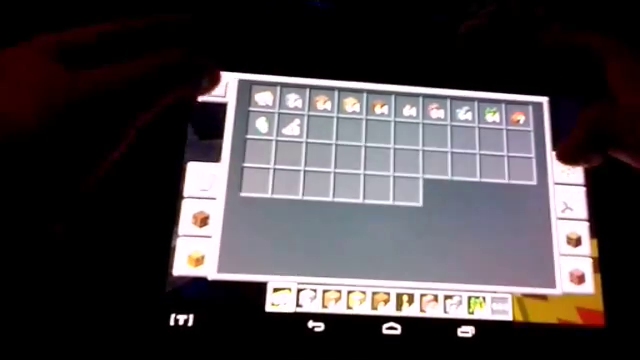
left_click(212, 86)
left_click_drag(535, 170, 520, 135)
left_click(255, 212)
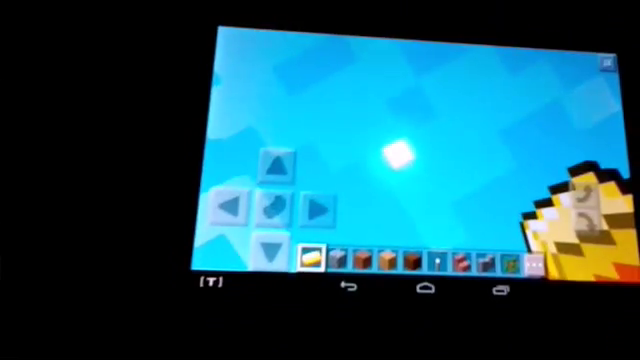
- Tilt the view down from the sky to the snowy landscape
left_click_drag(571, 107, 560, 145)
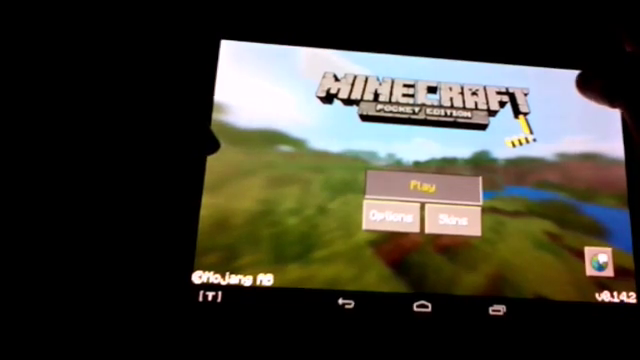
- Open the Play list of servers and saved worlds from the title screen
left_click(421, 185)
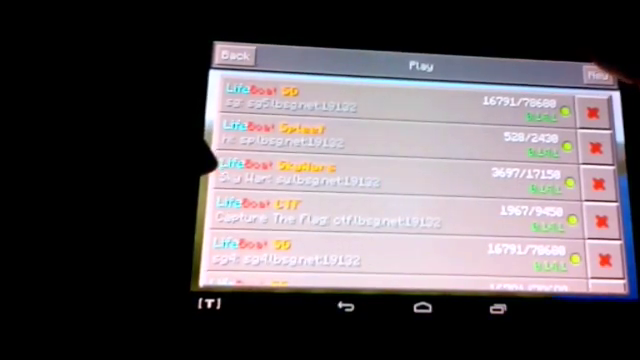
scroll(570, 170, "down", 5)
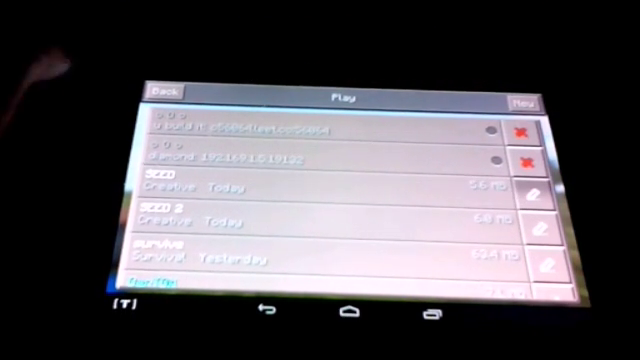
left_click(533, 193)
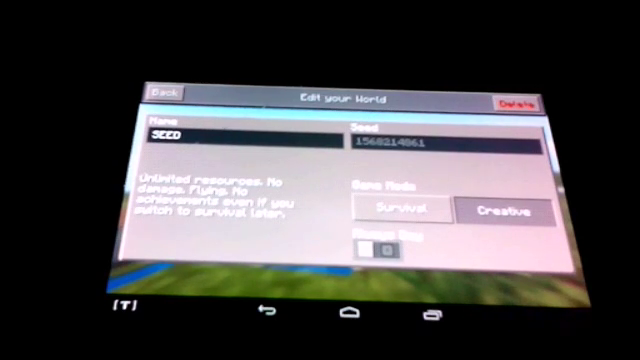